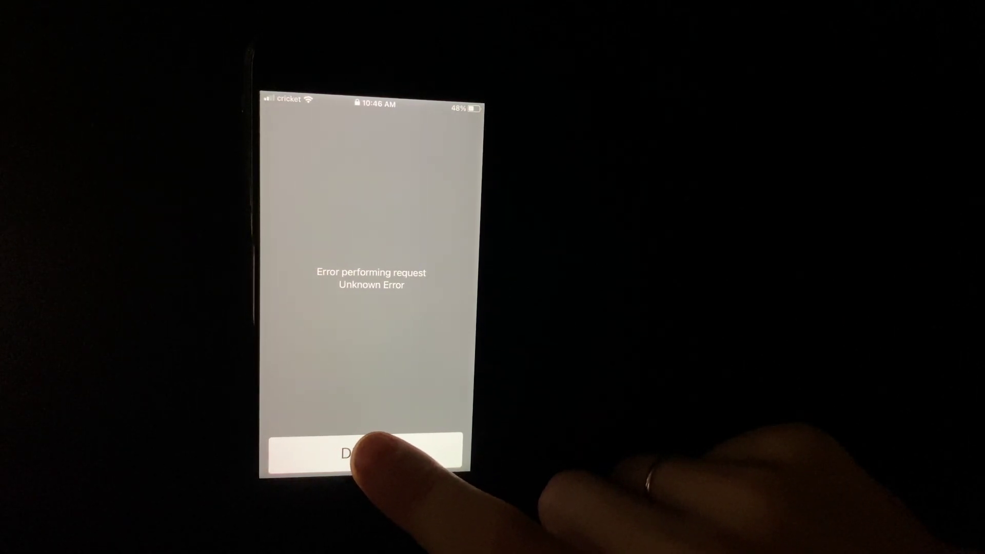
Step: Dismiss the 'Error performing request' message and exit the emergency dialer
click(368, 450)
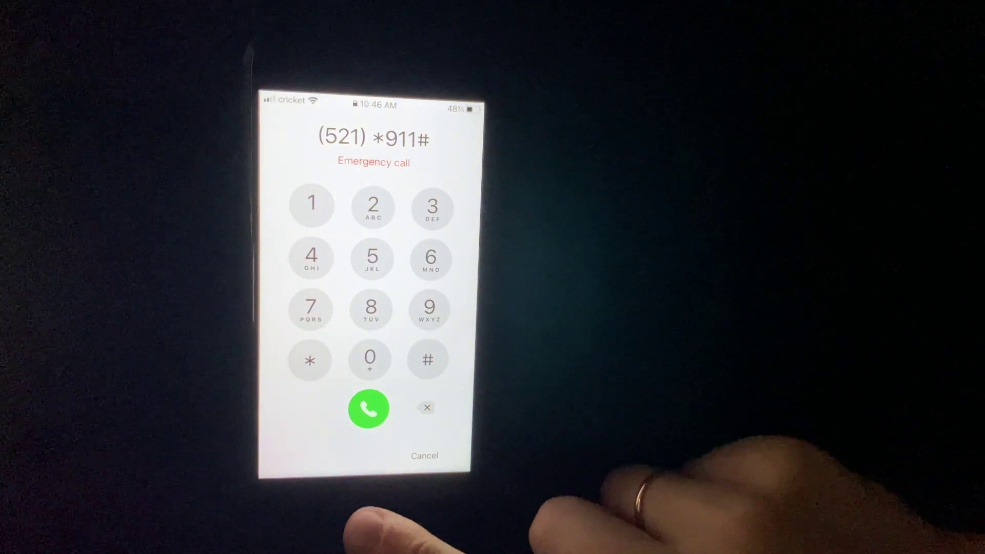
click(424, 455)
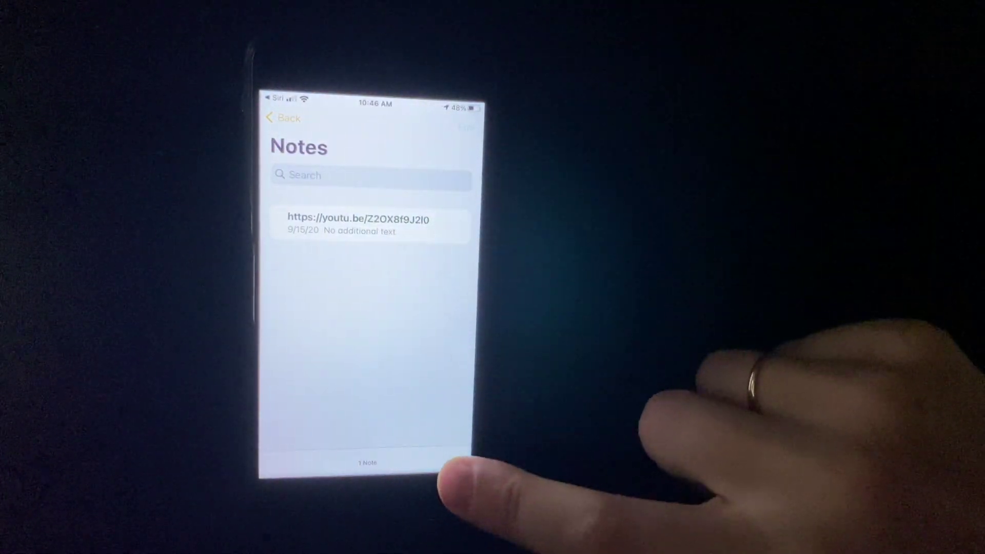
Step: Start a new blank note and switch its keyboard to the 123 numbers layout
click(458, 465)
click(397, 177)
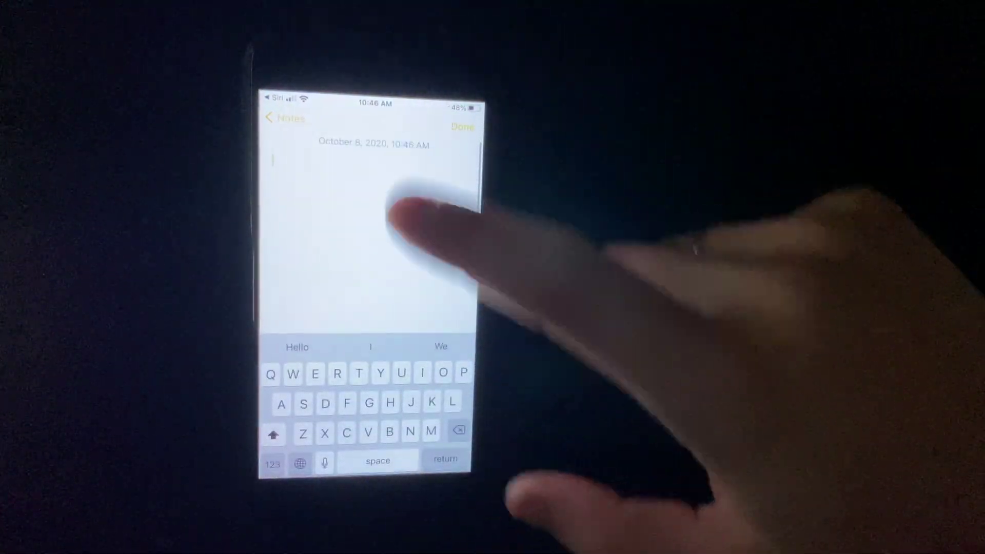
click(273, 464)
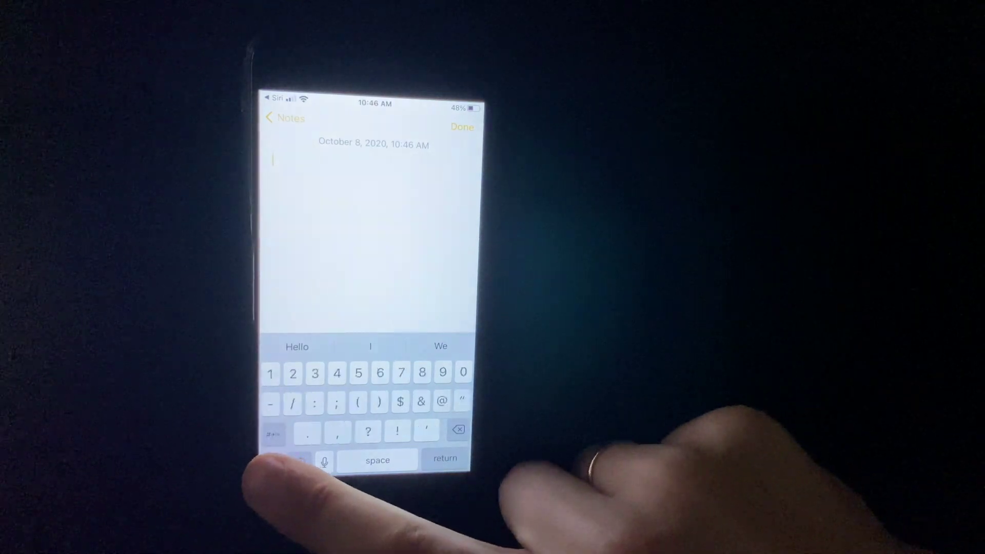
text(9)
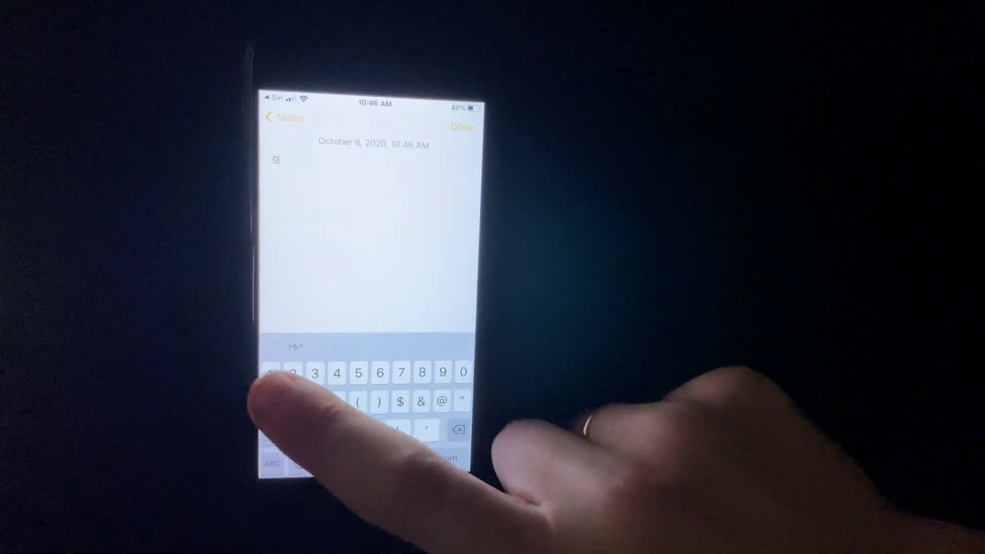
text(11)
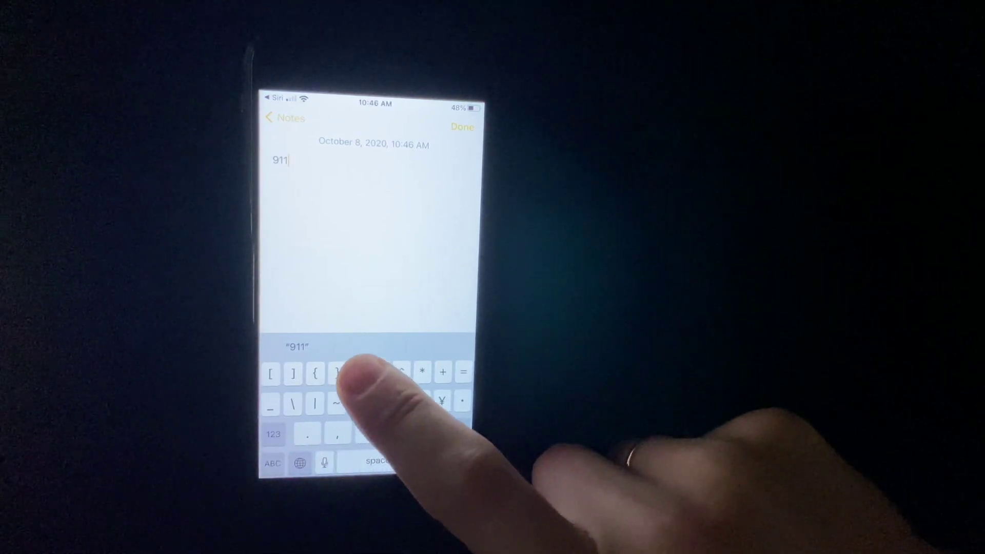
text(#)
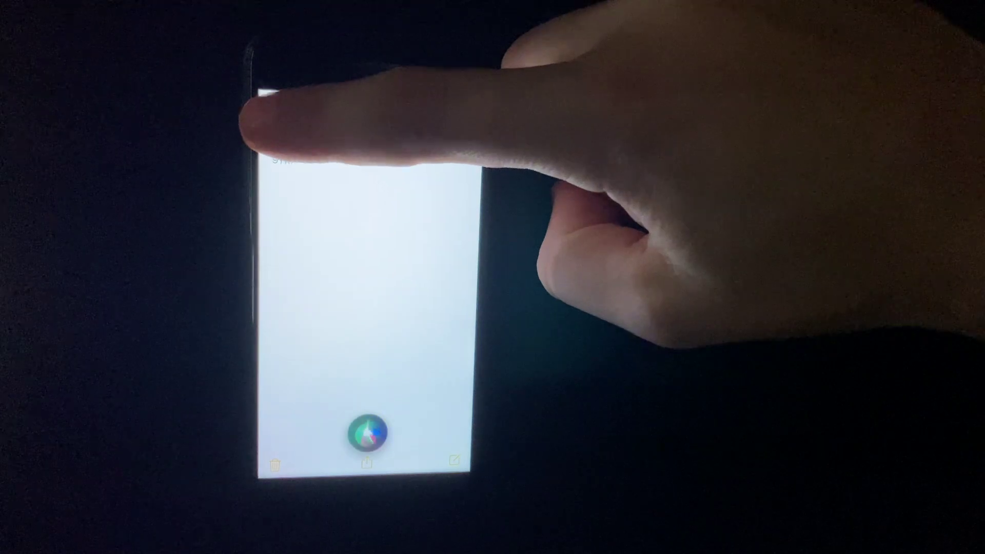
Step: Return to the notes list, then briefly pull up and dismiss Control Center
click(273, 117)
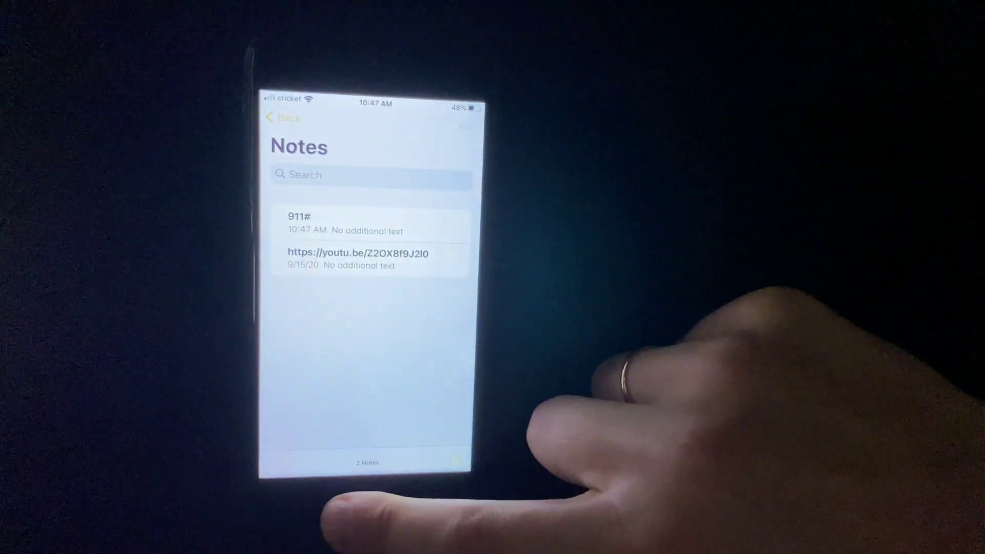
drag(362, 474, 352, 363)
click(346, 354)
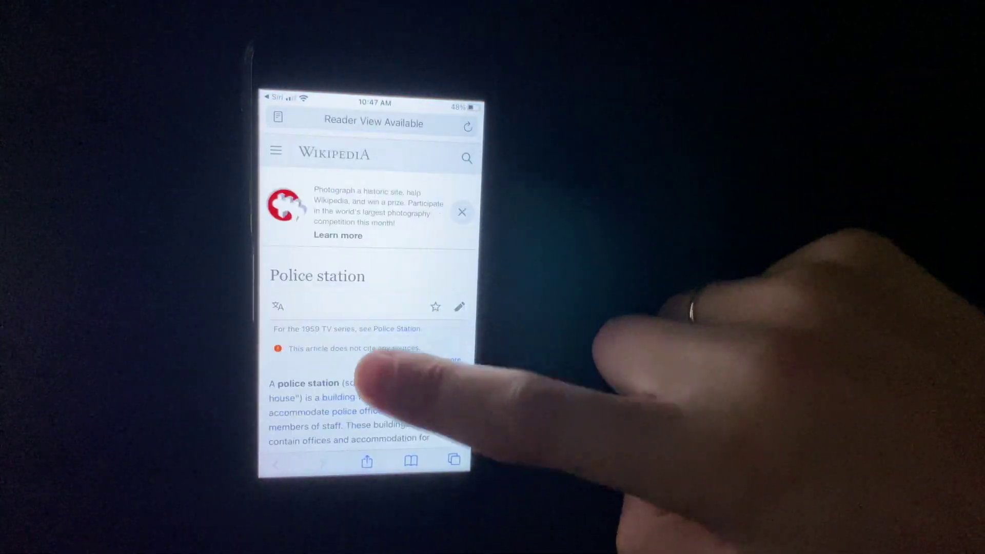
scroll(385, 385, down, 3)
scroll(378, 285, up, 3)
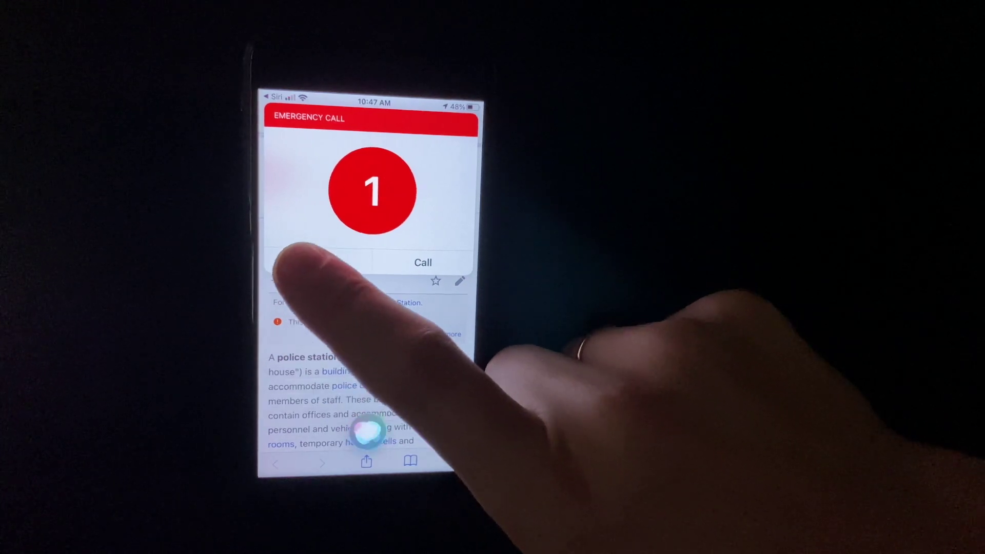
Step: Cancel the Siri emergency call over the Wikipedia page and return to the home screen
click(319, 263)
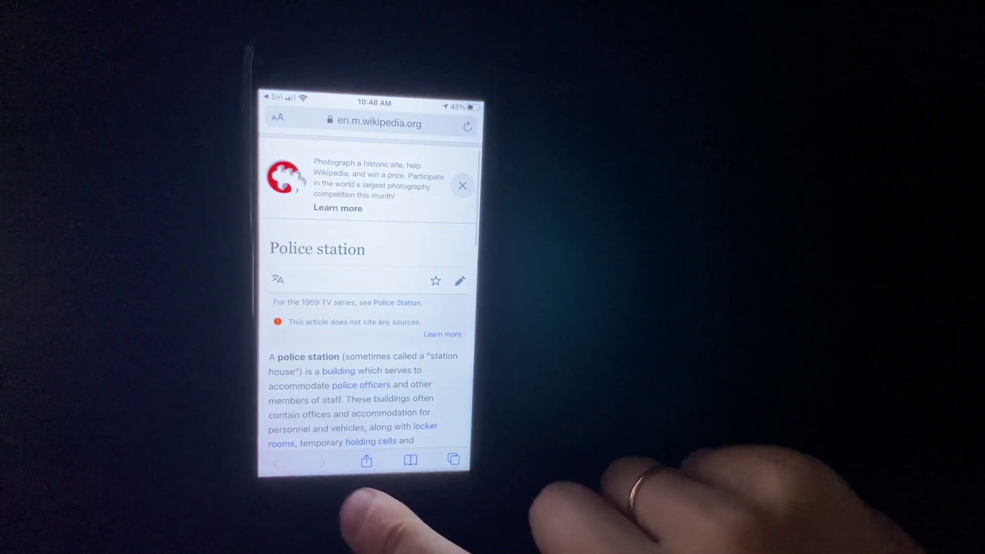
click(362, 545)
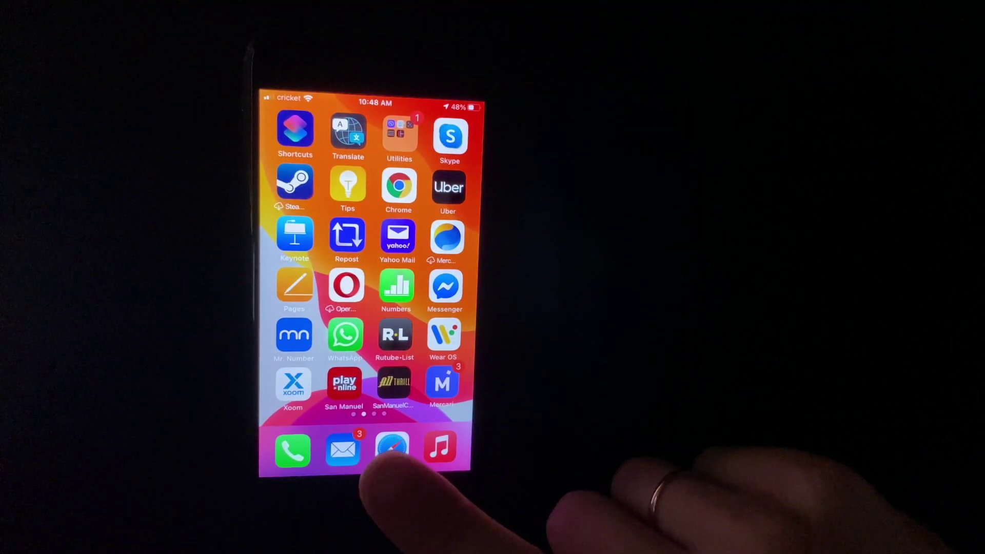